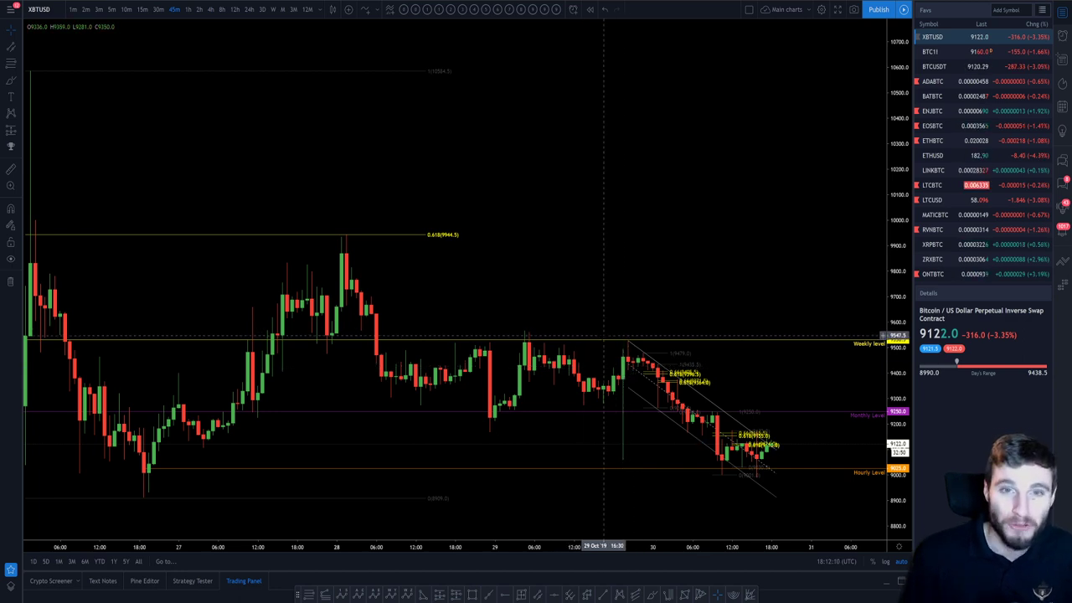
Step: Zoom out on the XBTUSD chart until the late-October rally from about 7400 to above 10000 is visible
scroll(603, 335, "down", 3)
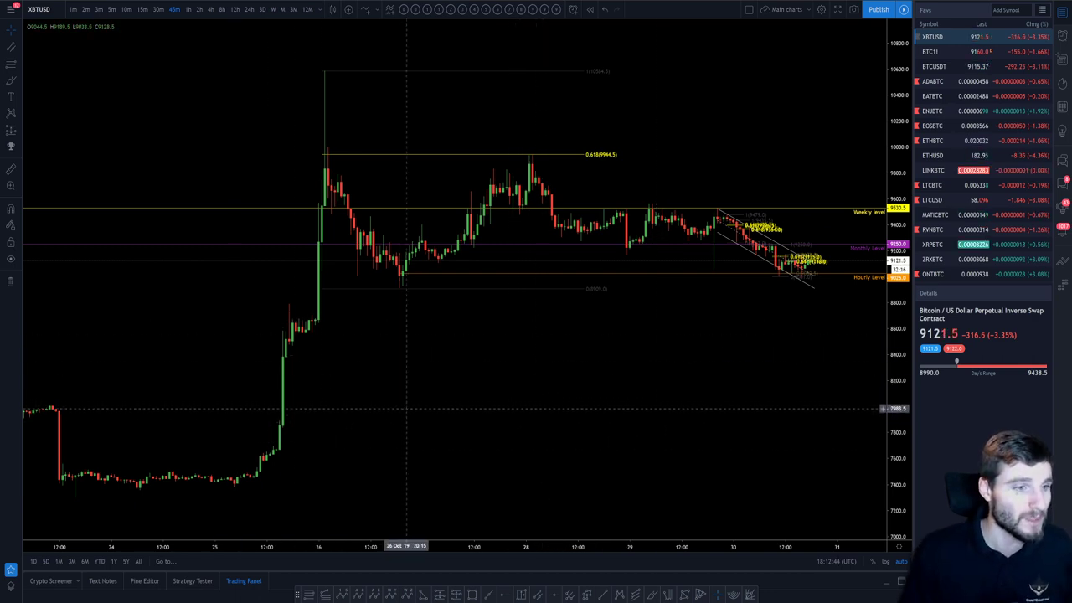
Step: Fine-tune the zoom around the late-October rally and select the Fib Retracement tool
scroll(407, 409, "down", 3)
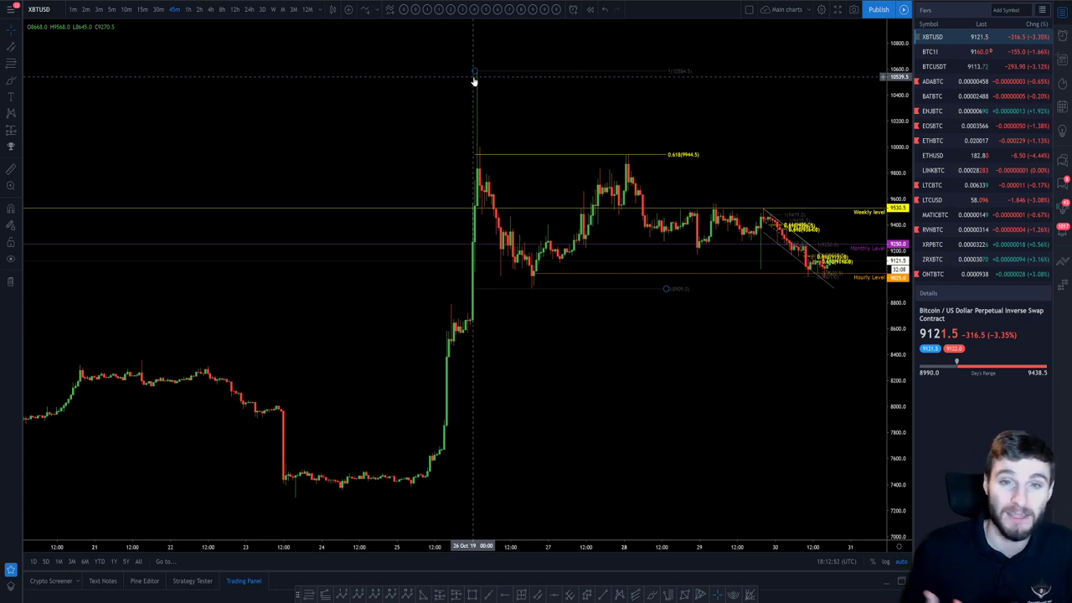
scroll(474, 80, "up", 2)
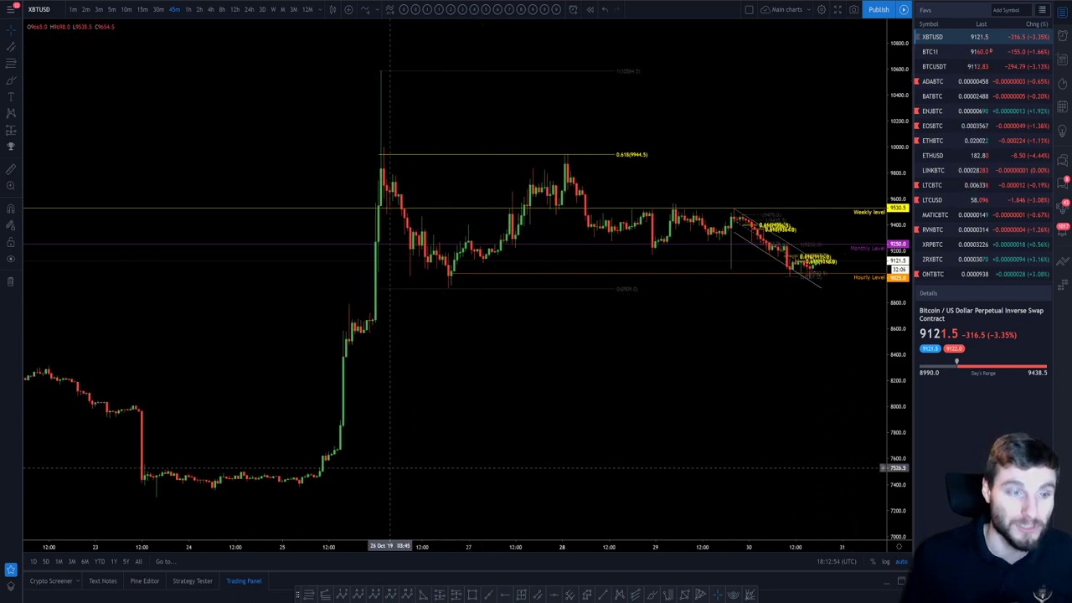
left_click(309, 594)
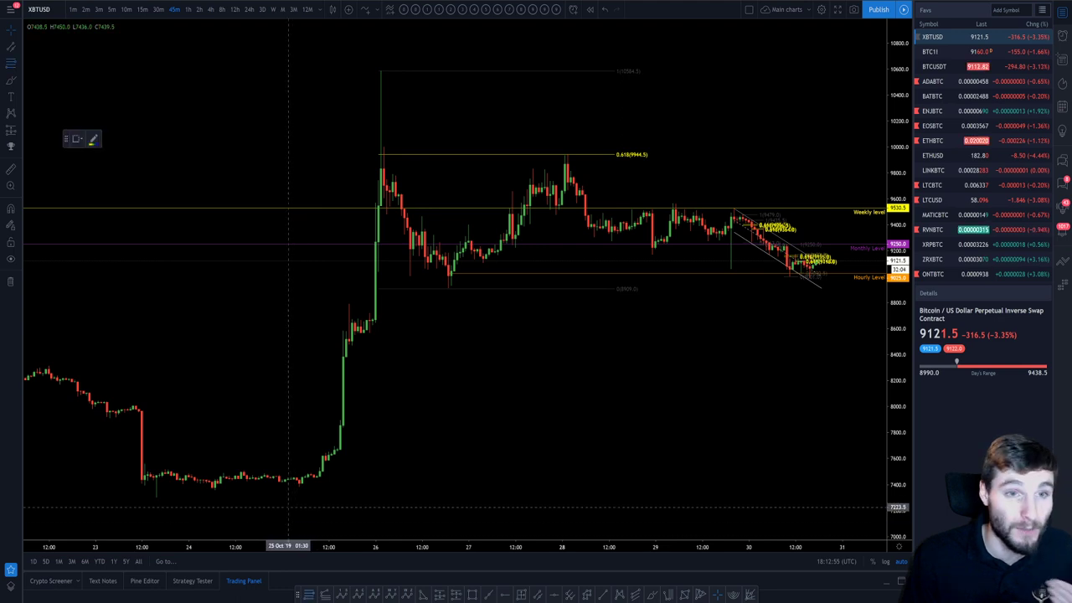
left_click(153, 497)
left_click(542, 71)
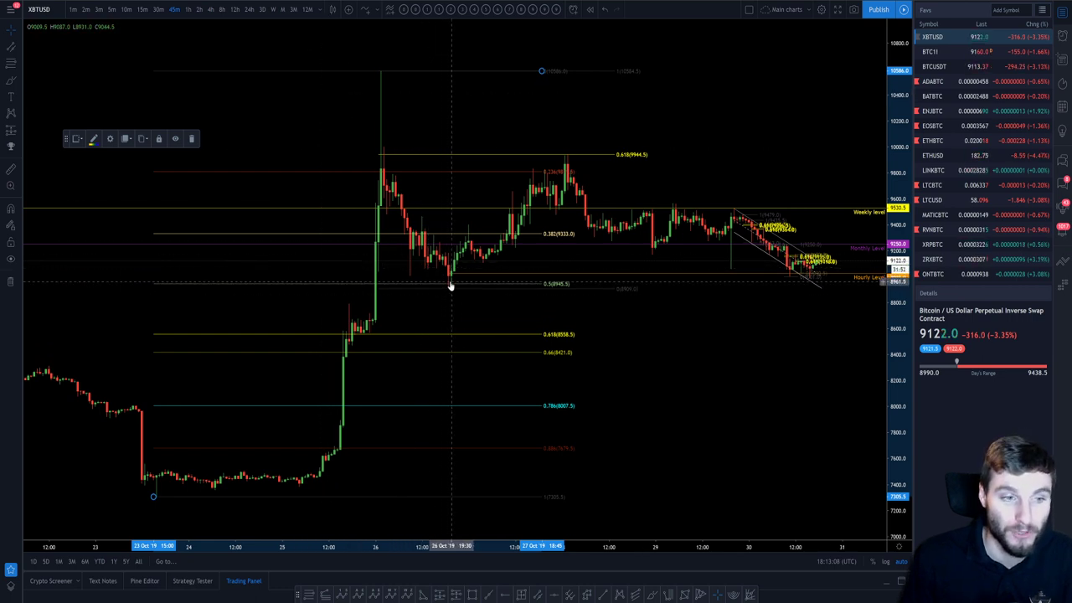
Step: Delete the new Fibonacci retracement and center a zoomed view on the 26–28 October candles
key("Delete")
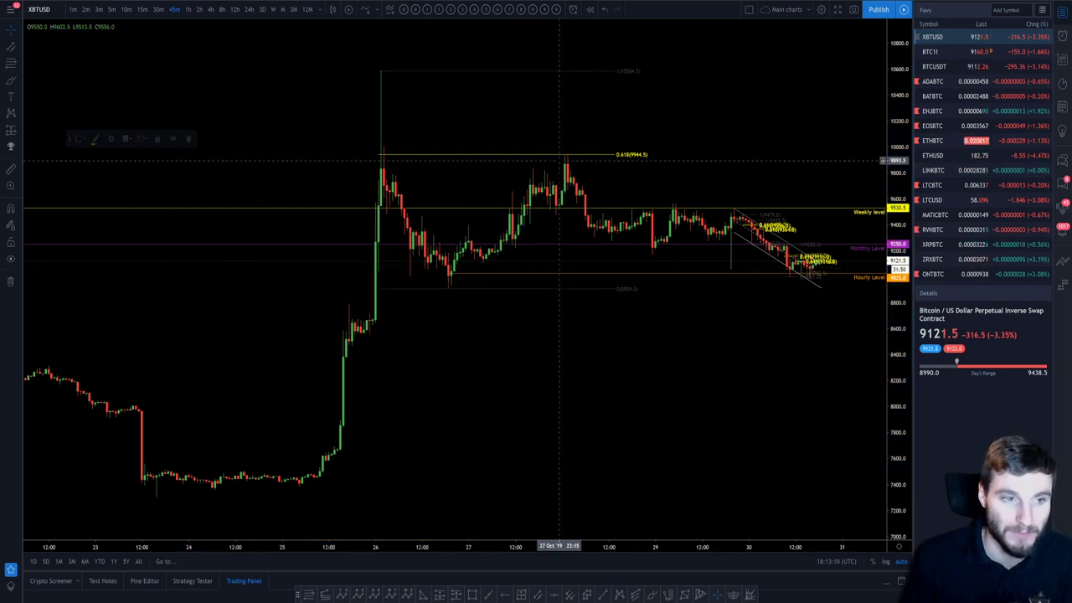
scroll(559, 159, "up", 5)
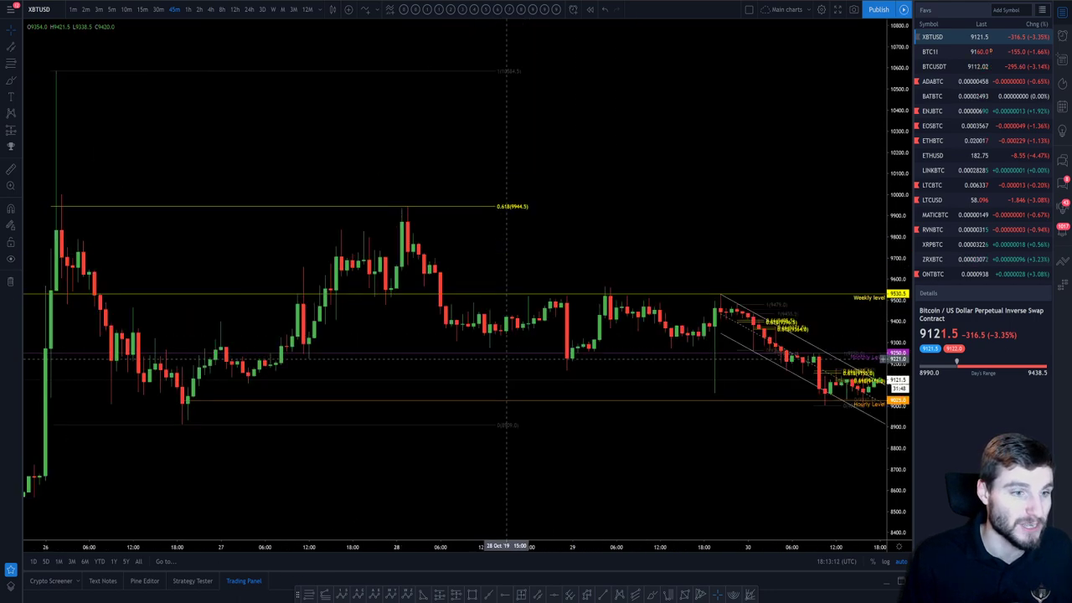
scroll(506, 358, "up", 3)
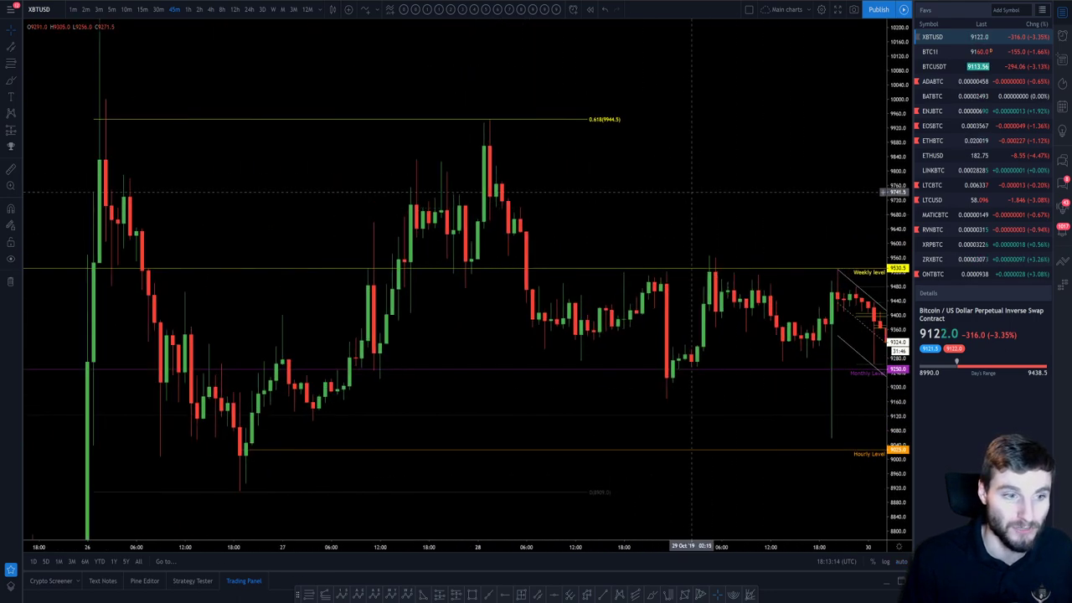
left_click_drag(692, 193, 809, 195)
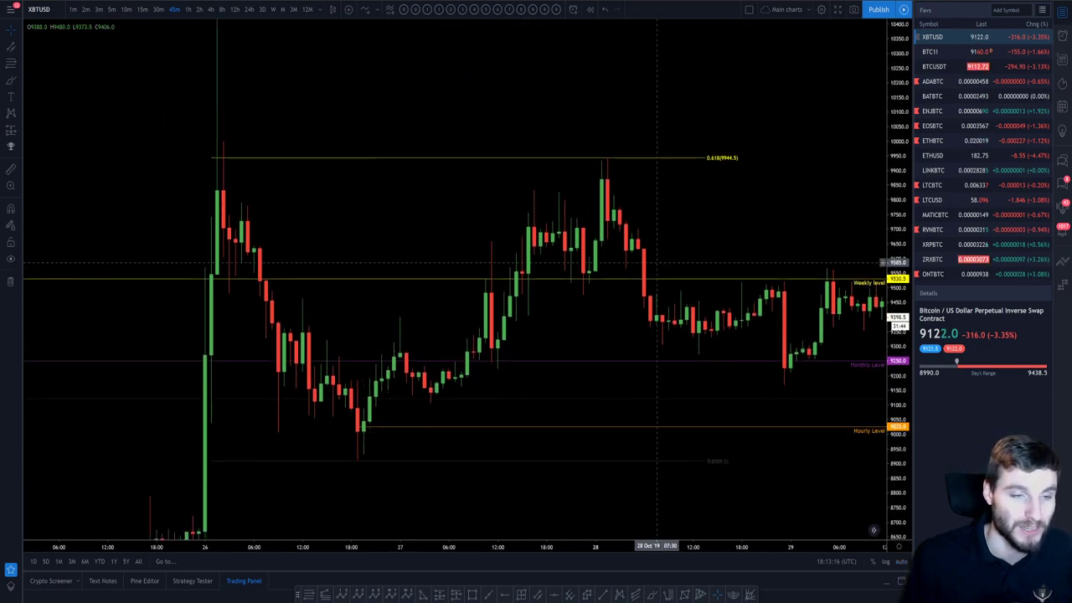
left_click_drag(657, 263, 749, 211)
scroll(711, 218, "up", 2)
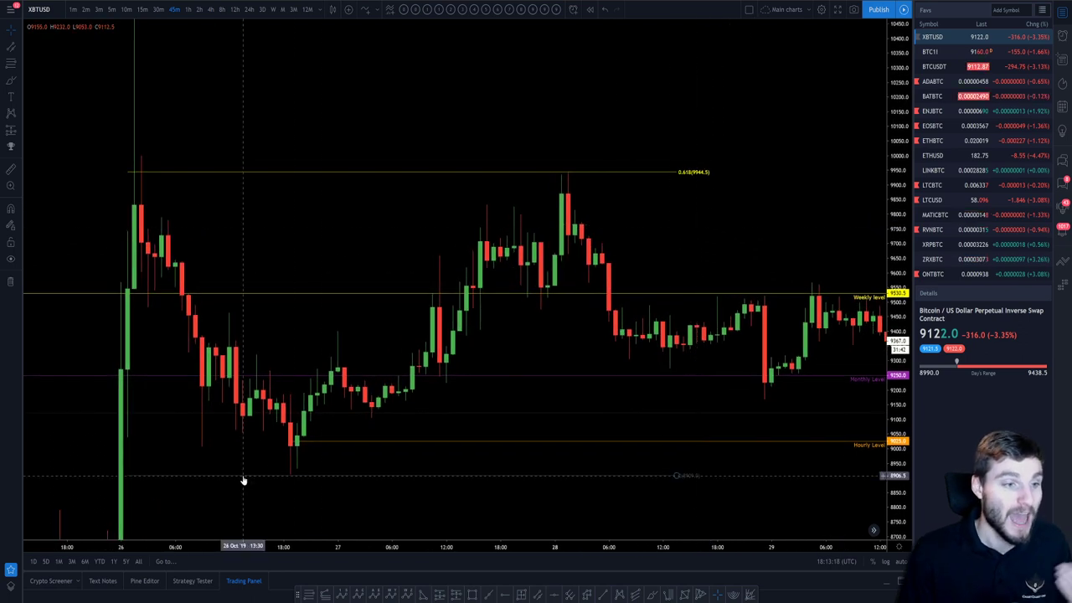
left_click_drag(615, 220, 621, 218)
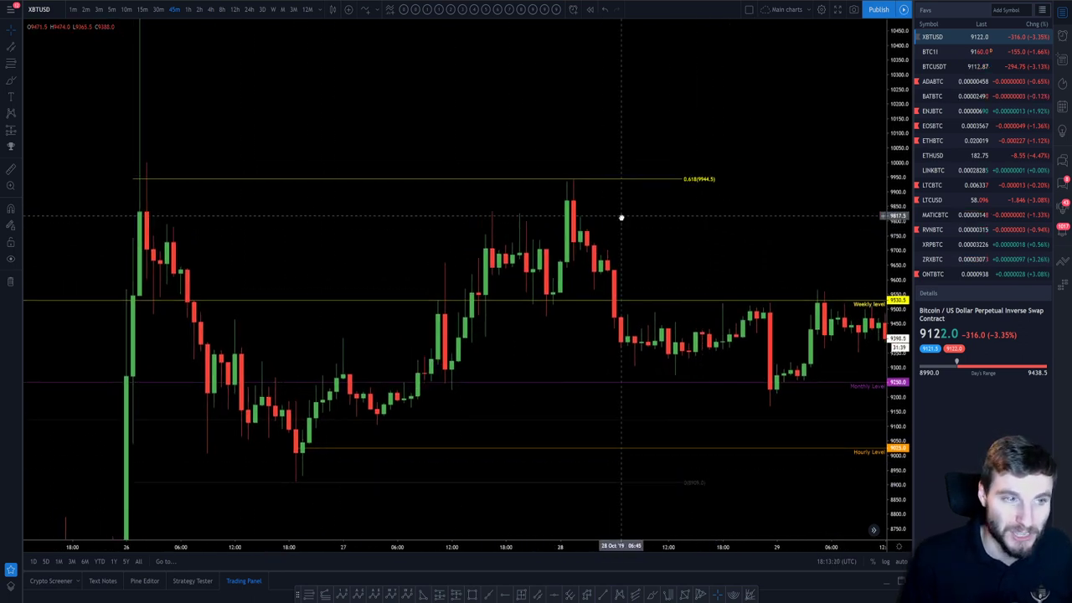
left_click_drag(782, 244, 774, 237)
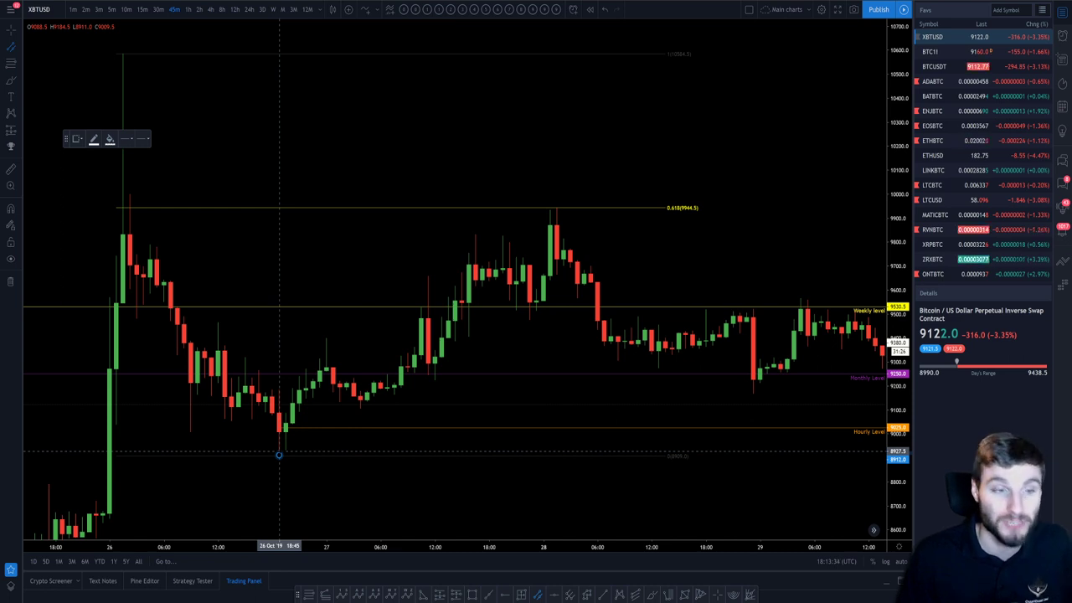
Step: Draw a rising parallel channel from the 26 October low through the 28 October highs
left_click(651, 256)
left_click(342, 329)
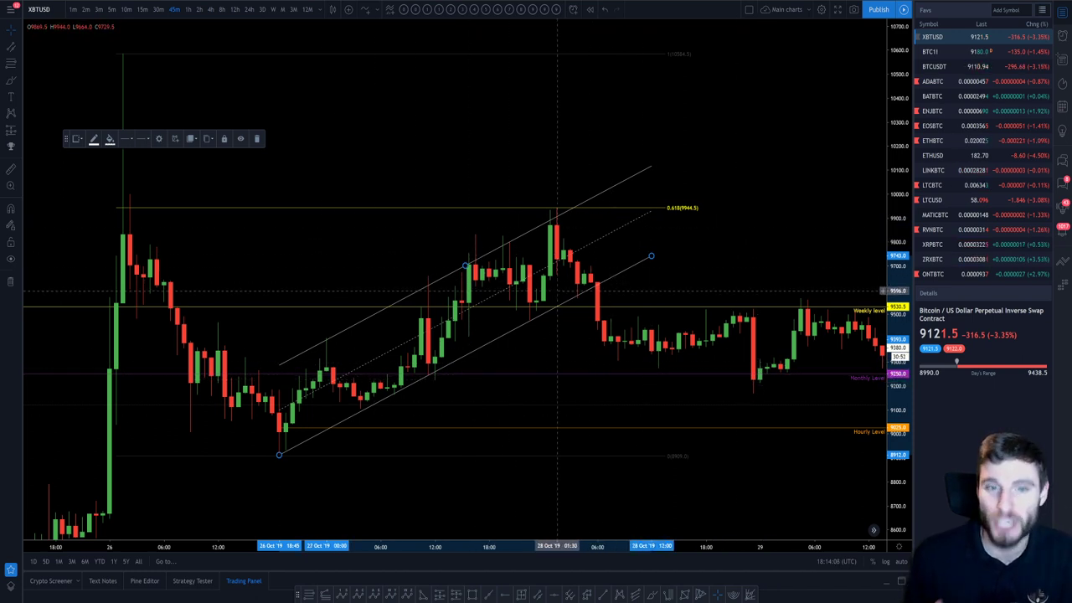
left_click(605, 237)
Step: Delete the rising channel and reset the chart to the latest XBTUSD bars
left_click(605, 238)
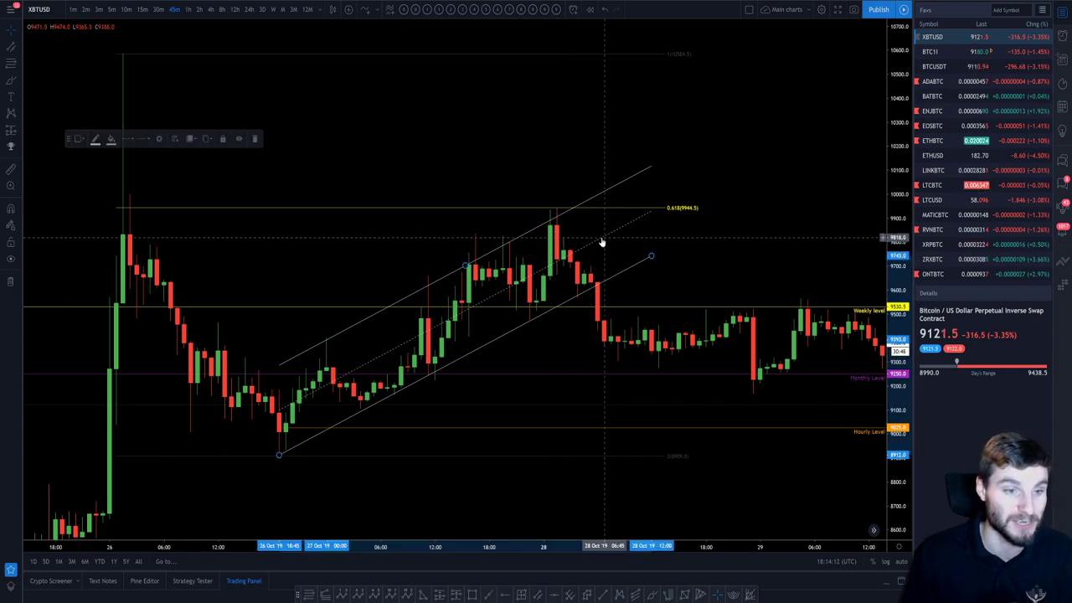
key("Delete")
key("alt+r")
scroll(581, 403, "down", 5)
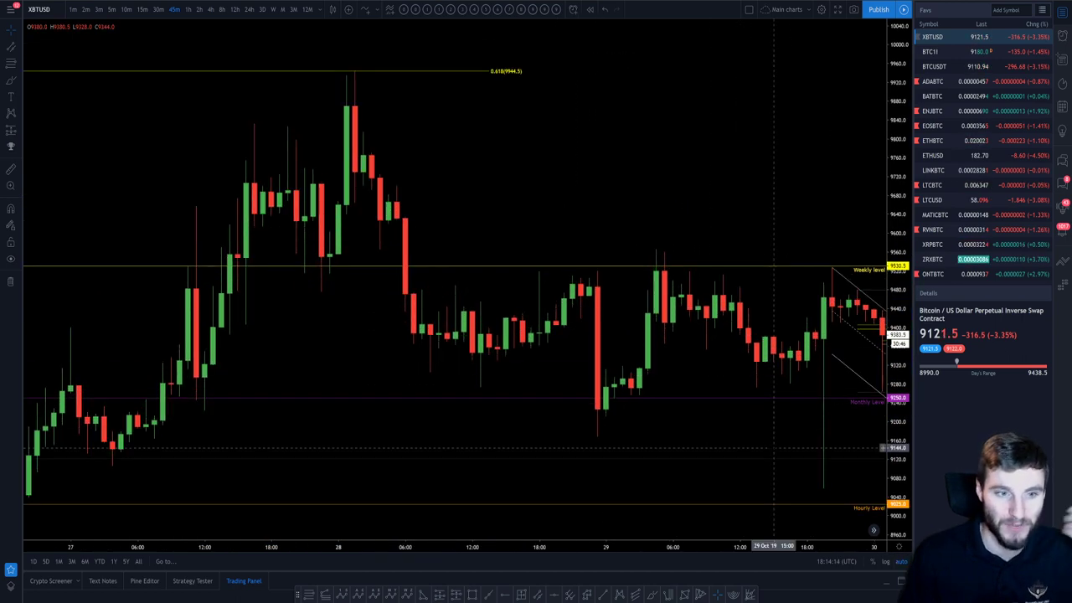
left_click_drag(582, 403, 566, 403)
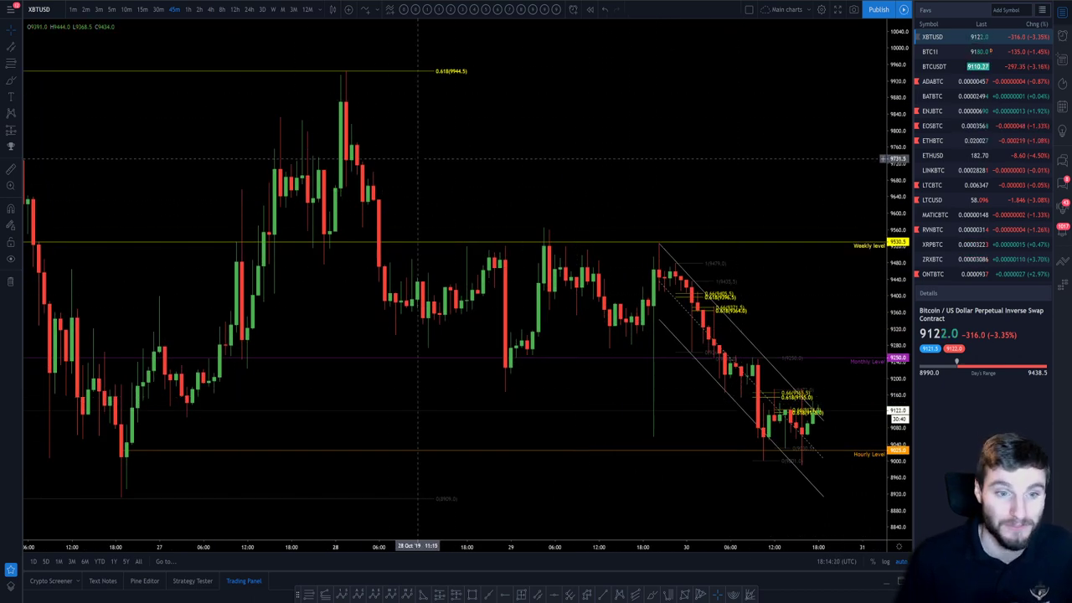
left_click_drag(418, 158, 371, 134)
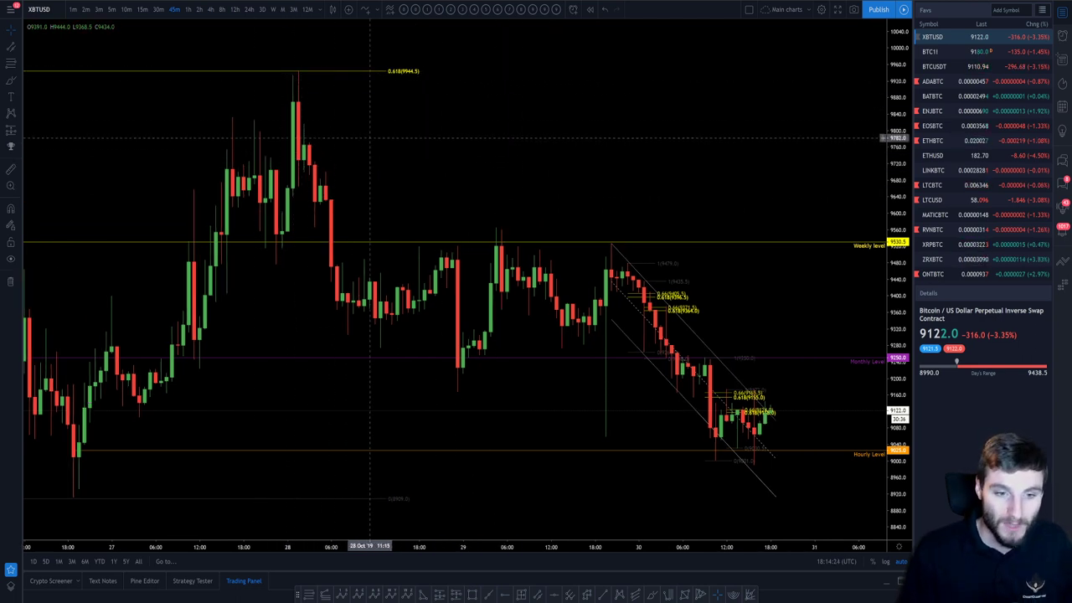
scroll(452, 361, "down", 2)
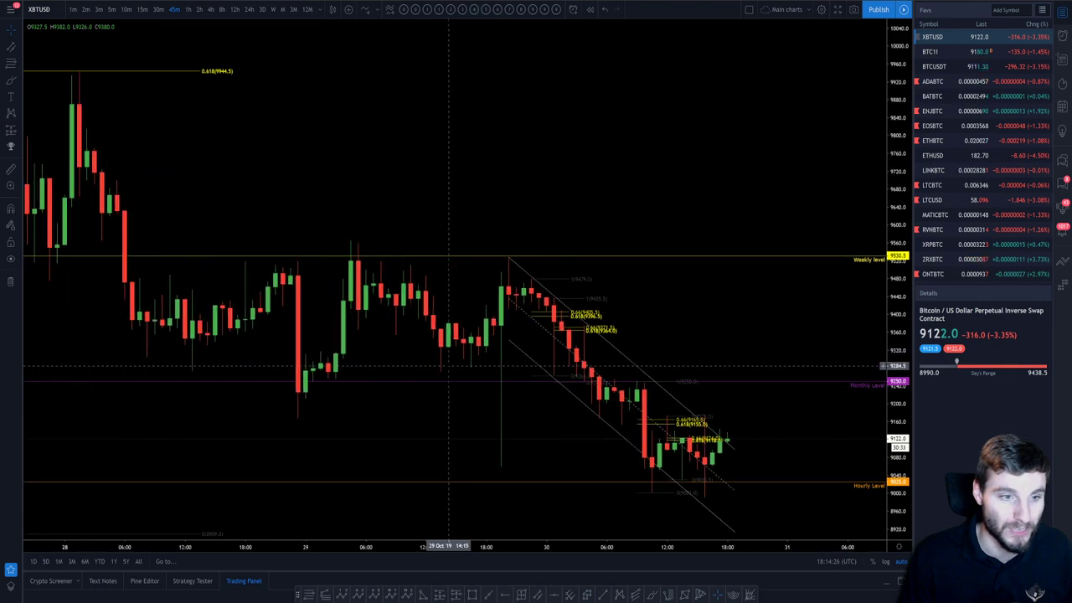
scroll(519, 394, "down", 2)
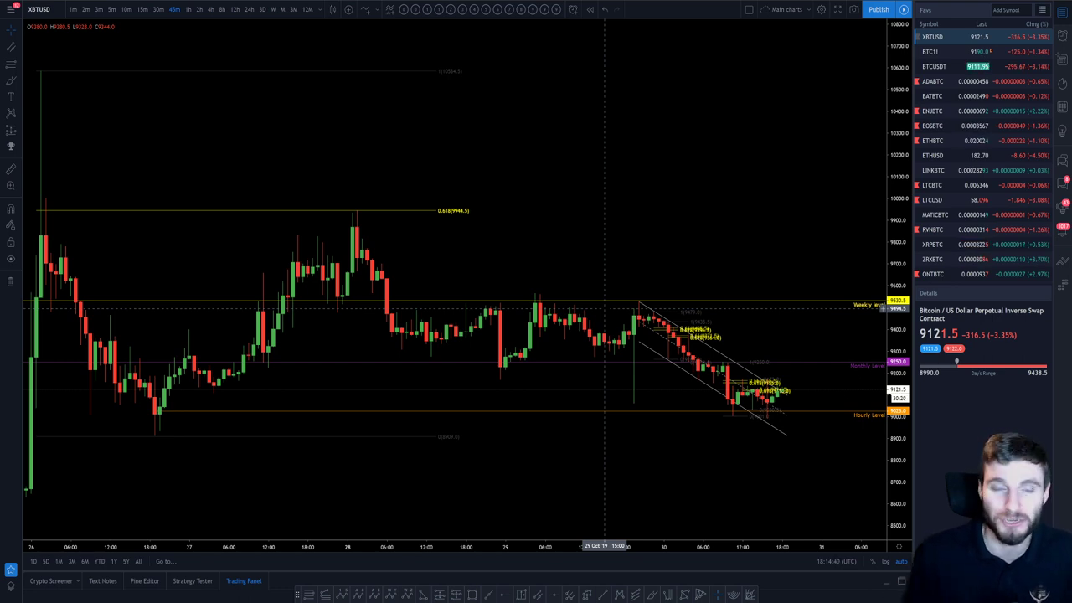
scroll(622, 243, "up", 2)
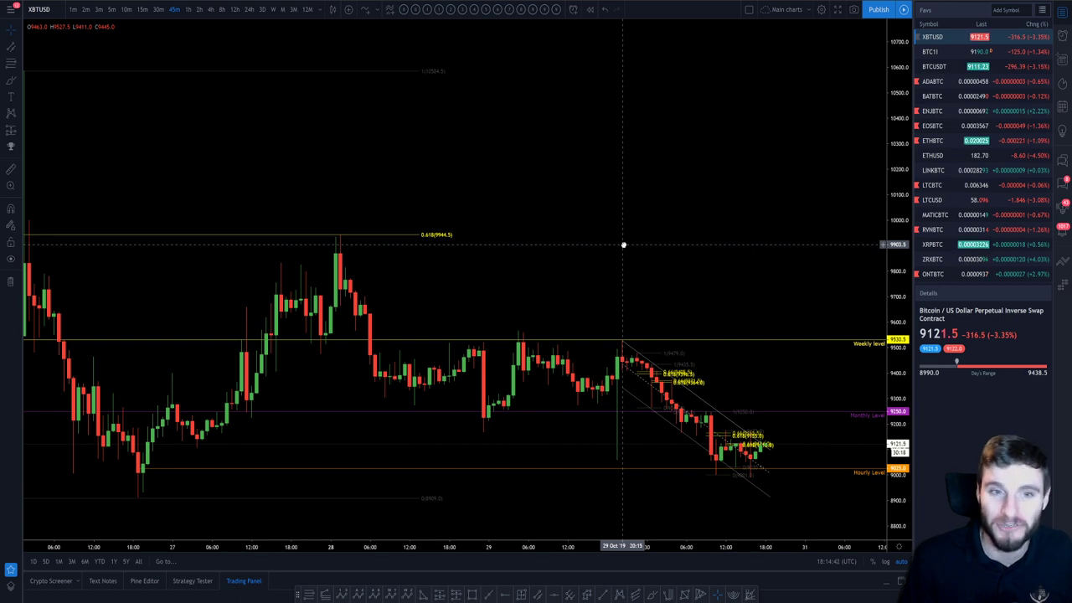
mouse_move(620, 248)
left_mouse_down()
mouse_move(639, 243)
mouse_move(626, 245)
left_mouse_up()
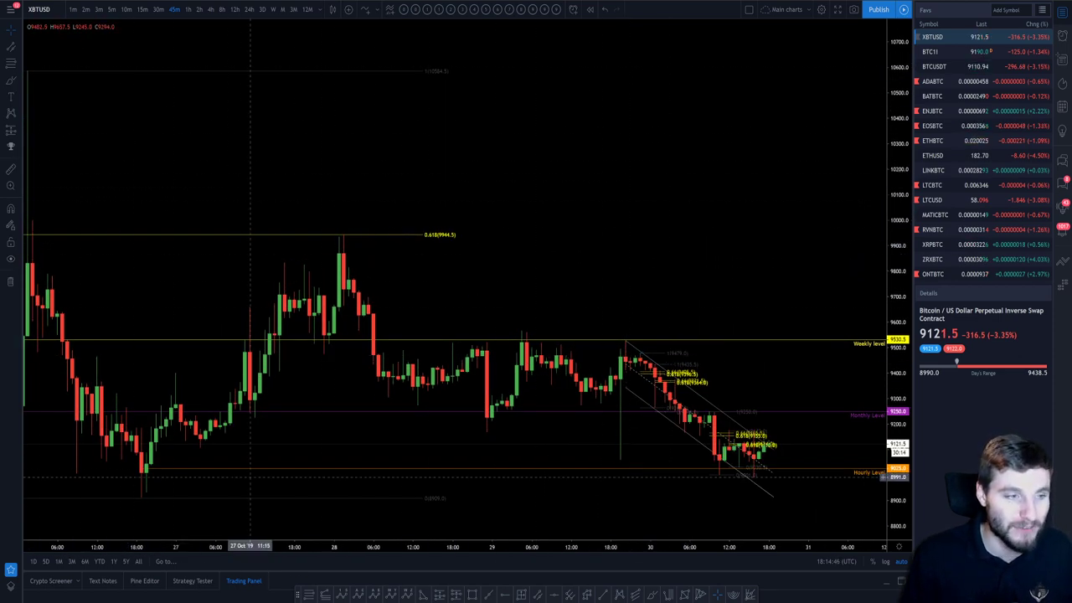
left_click(657, 599)
left_click_drag(30, 69, 626, 373)
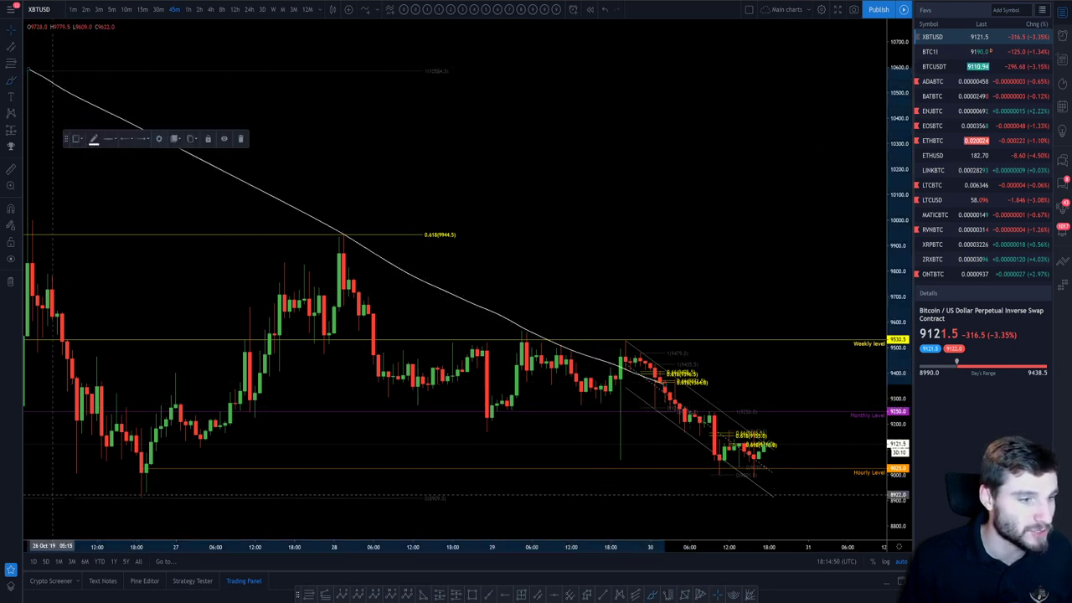
left_click_drag(152, 499, 638, 378)
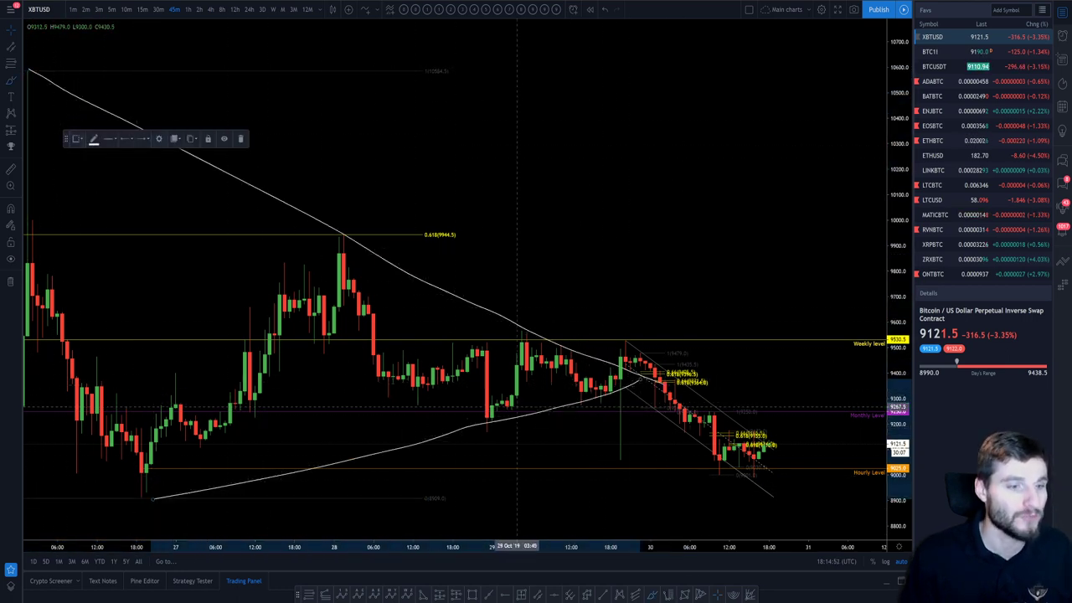
key("Delete")
scroll(42, 57, "up", 2)
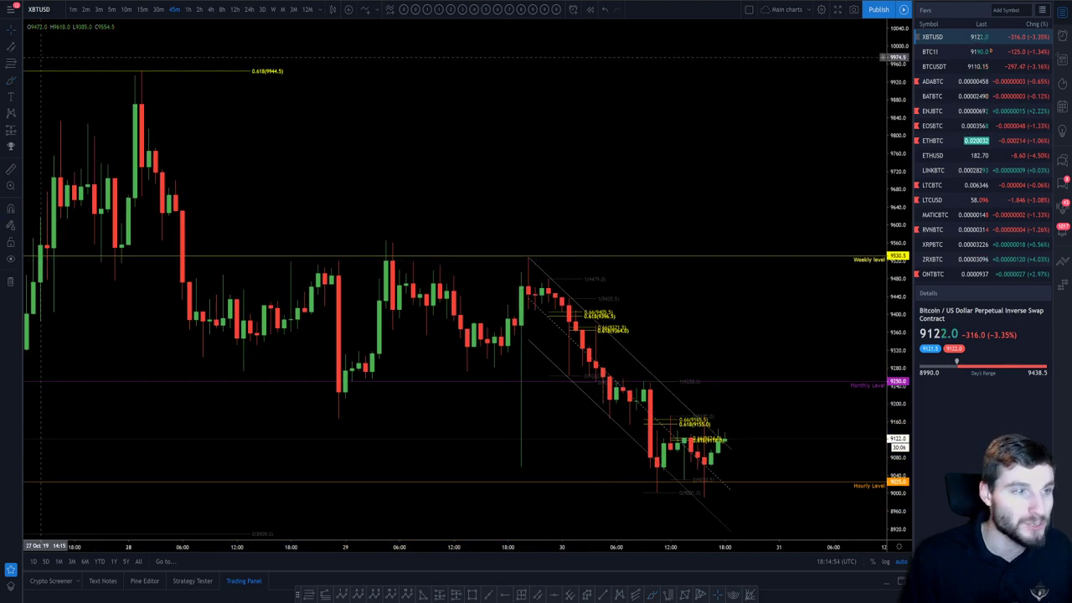
Step: Set the XBTUSD chart to 15m and zoom to focus on 28–30 October
left_click(142, 9)
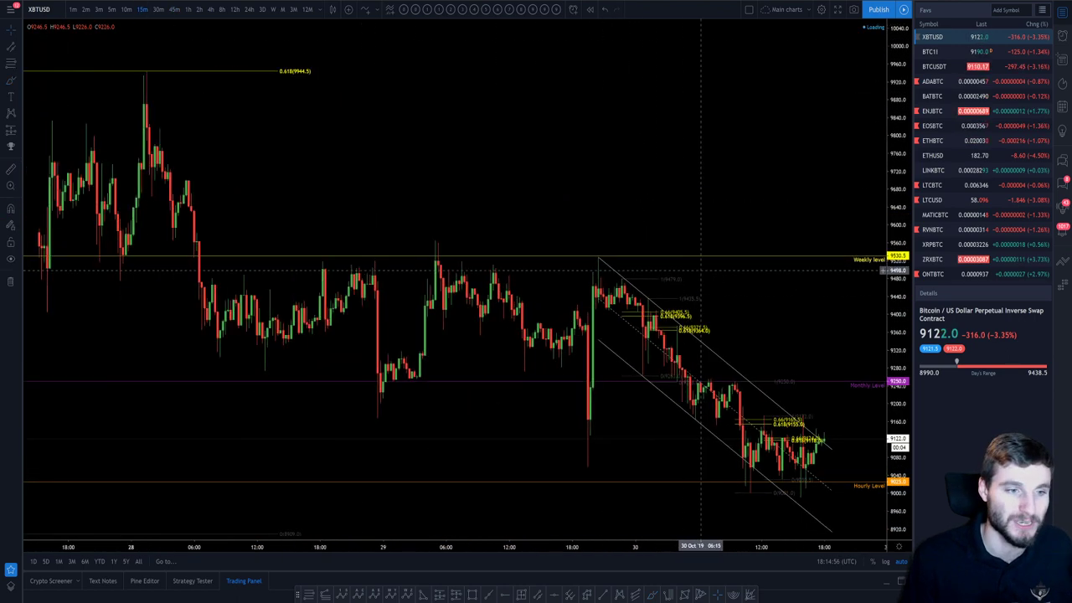
scroll(702, 270, "down", 2)
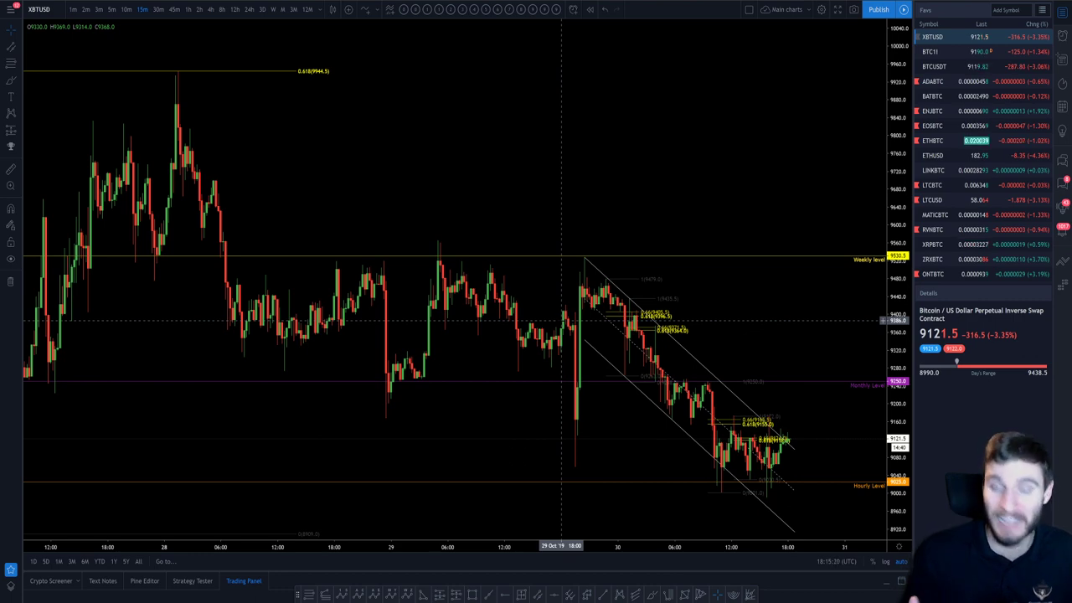
scroll(611, 318, "up", 3)
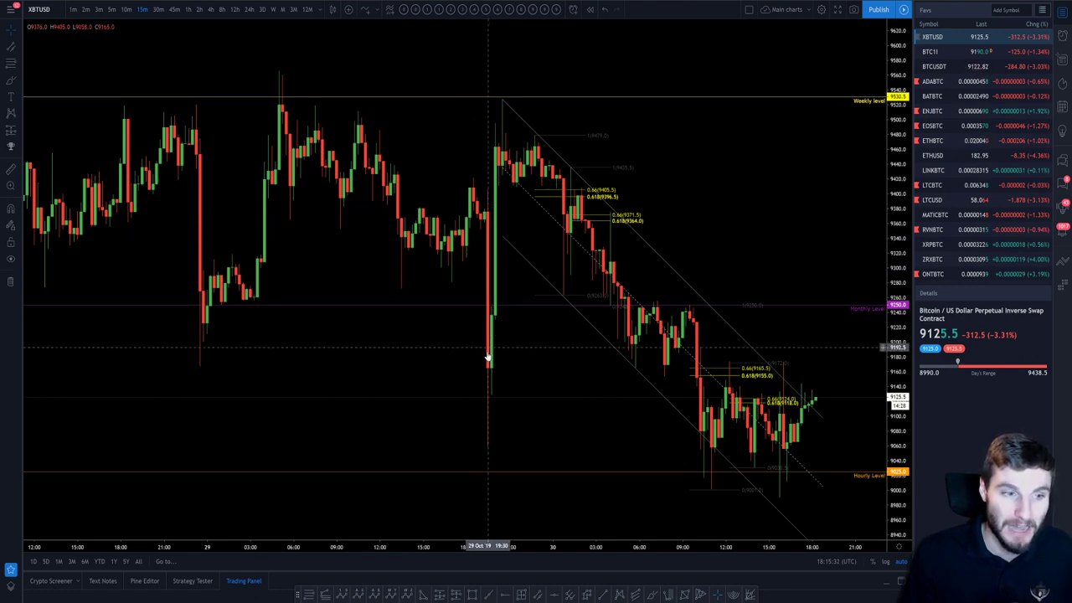
scroll(487, 358, "down", 4)
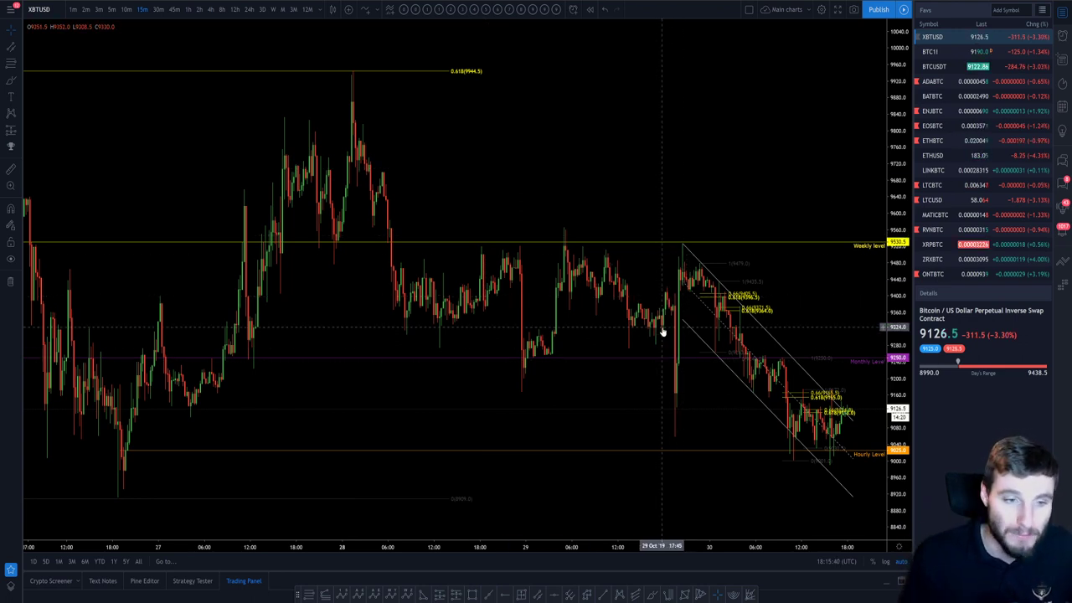
scroll(662, 328, "up", 4)
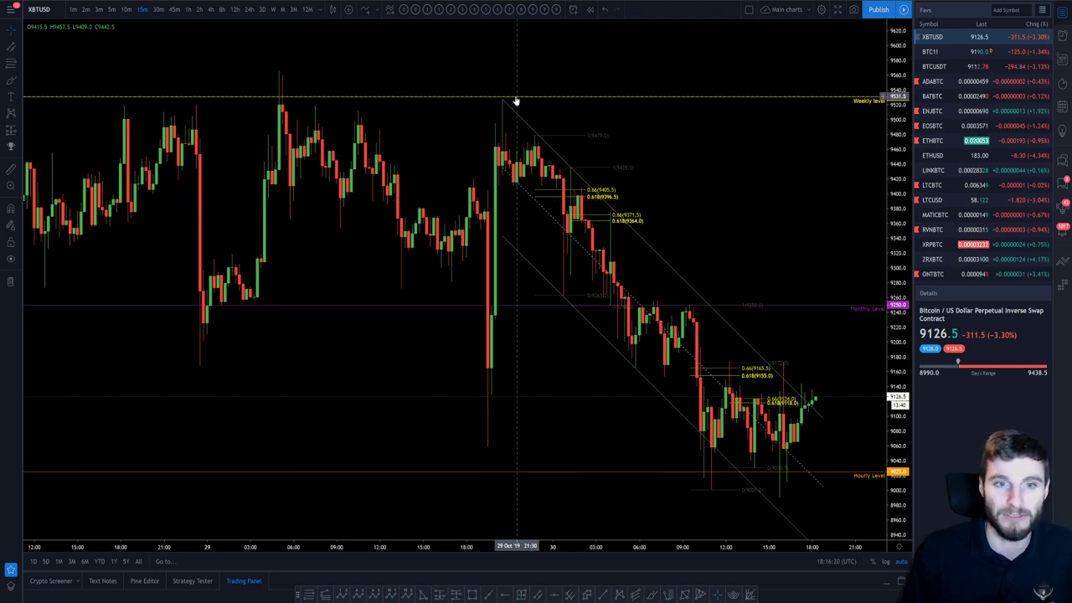
left_click_drag(510, 101, 447, 134)
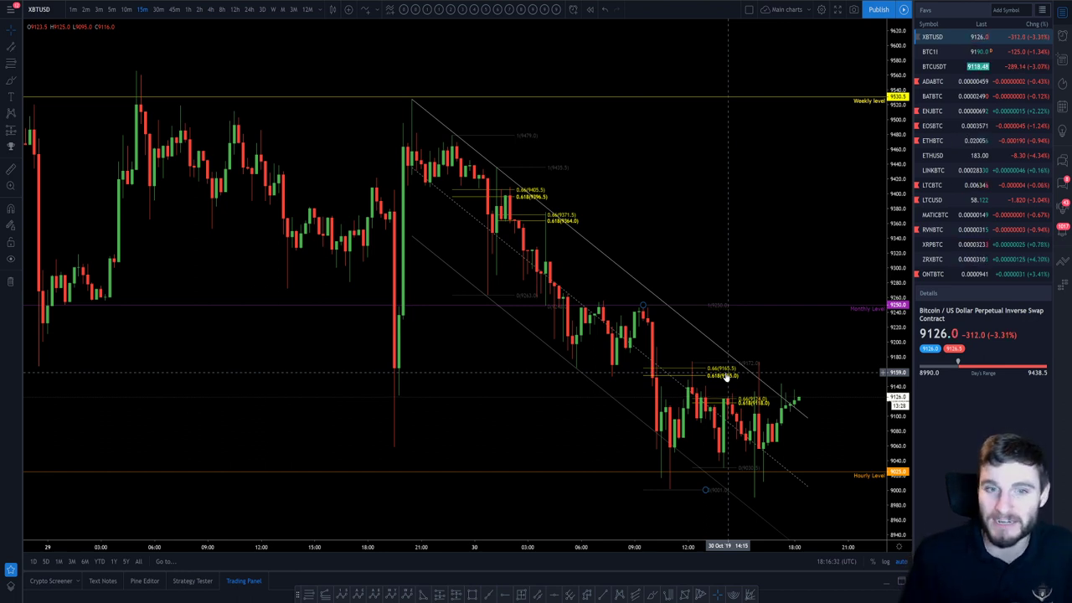
scroll(728, 335, "right", 5)
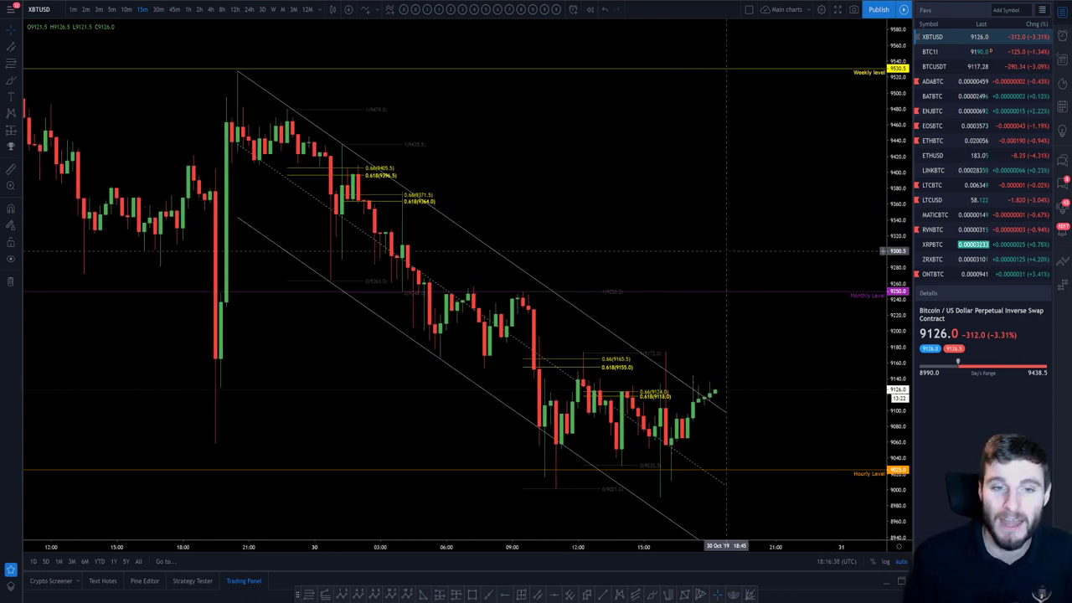
scroll(356, 172, "down", 2)
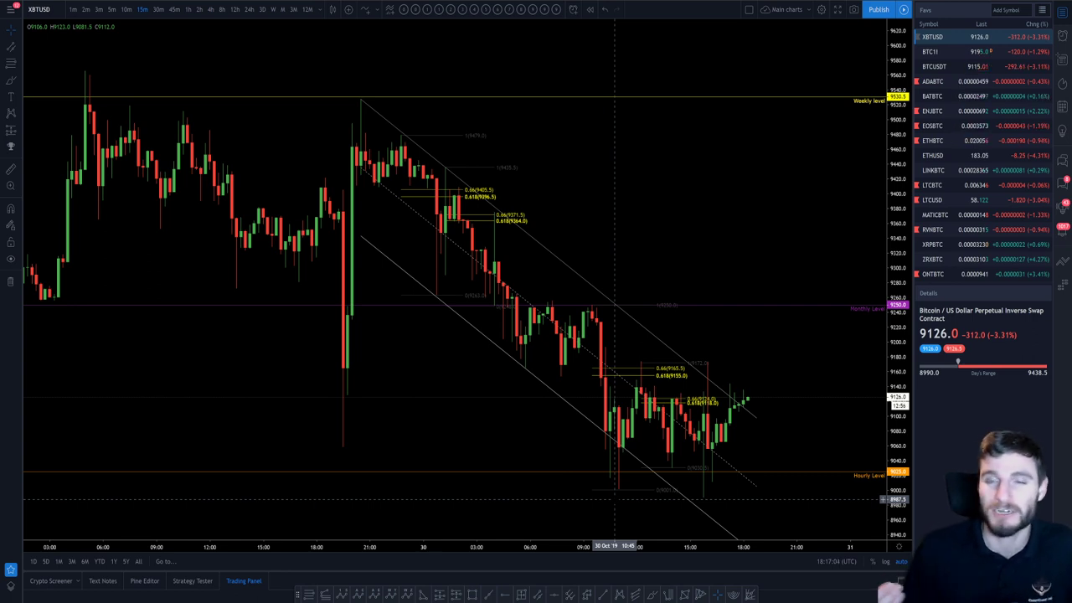
scroll(347, 296, "up", 2)
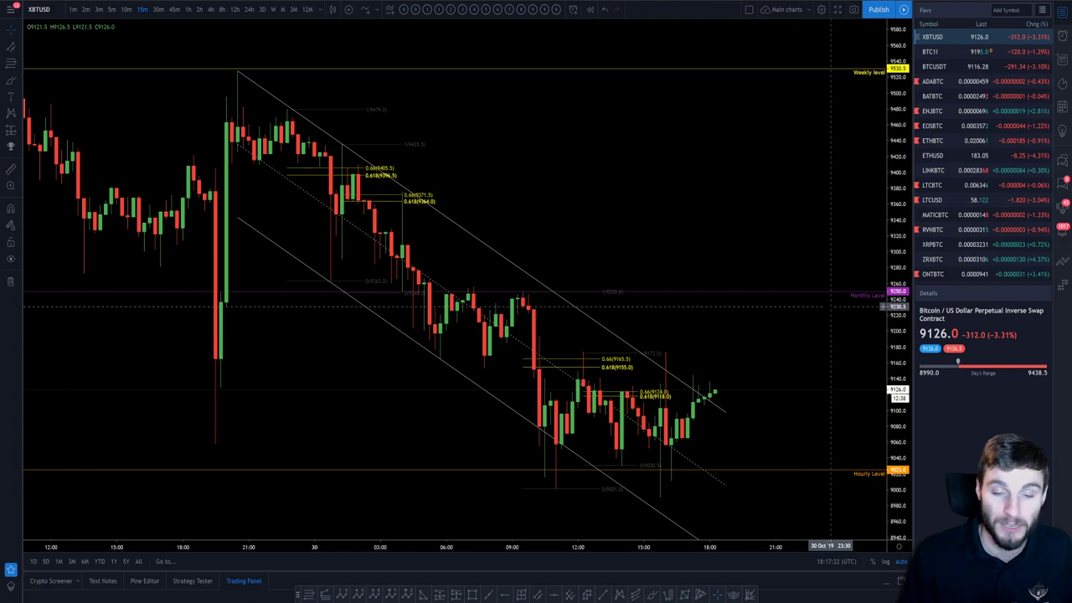
scroll(695, 248, "down", 2)
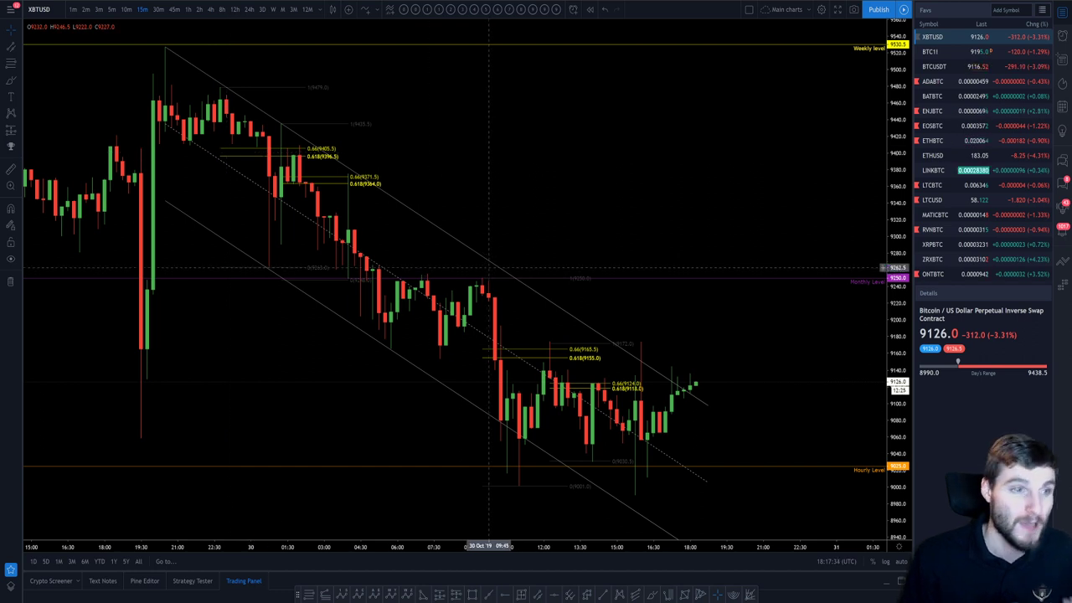
scroll(473, 196, "up", 3)
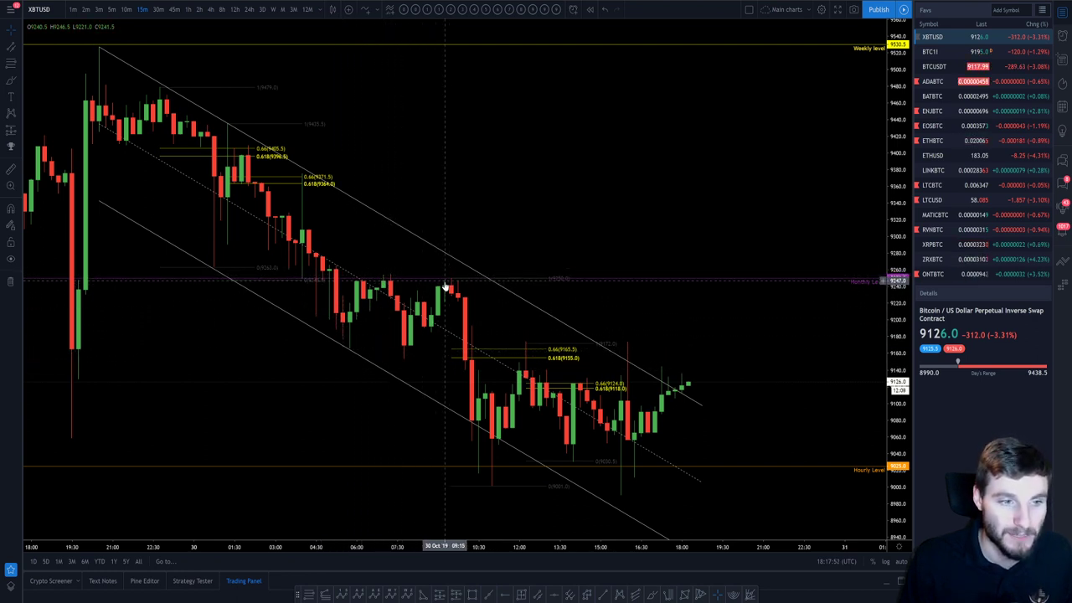
left_click_drag(594, 193, 602, 192)
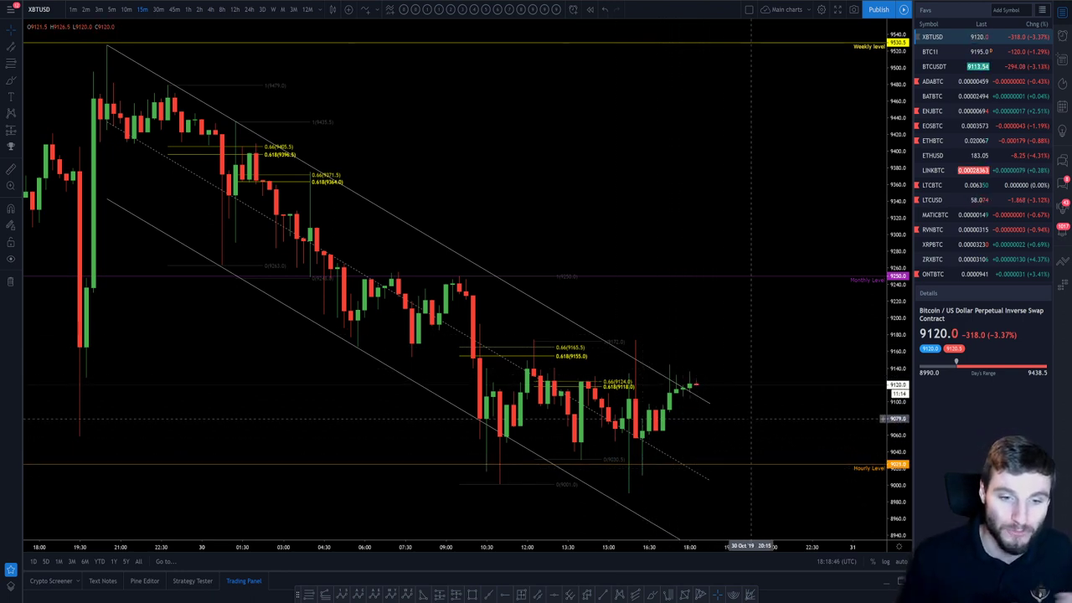
scroll(754, 343, "up", 2)
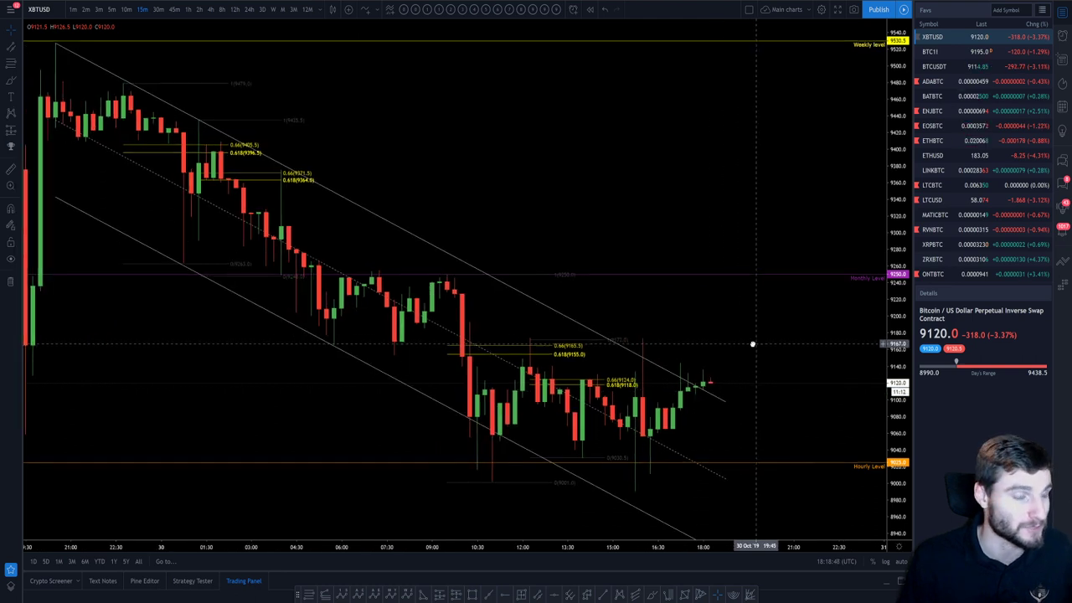